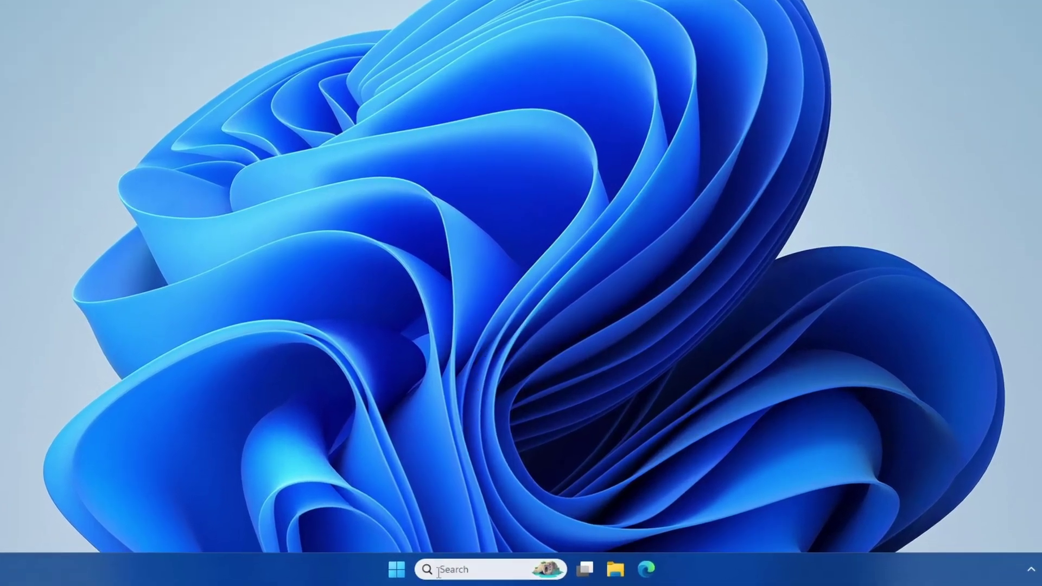
Find Control Panel with 'control' in Windows search and view all items as Large icons.
{"action": "left_click", "coordinate": [456, 572]}
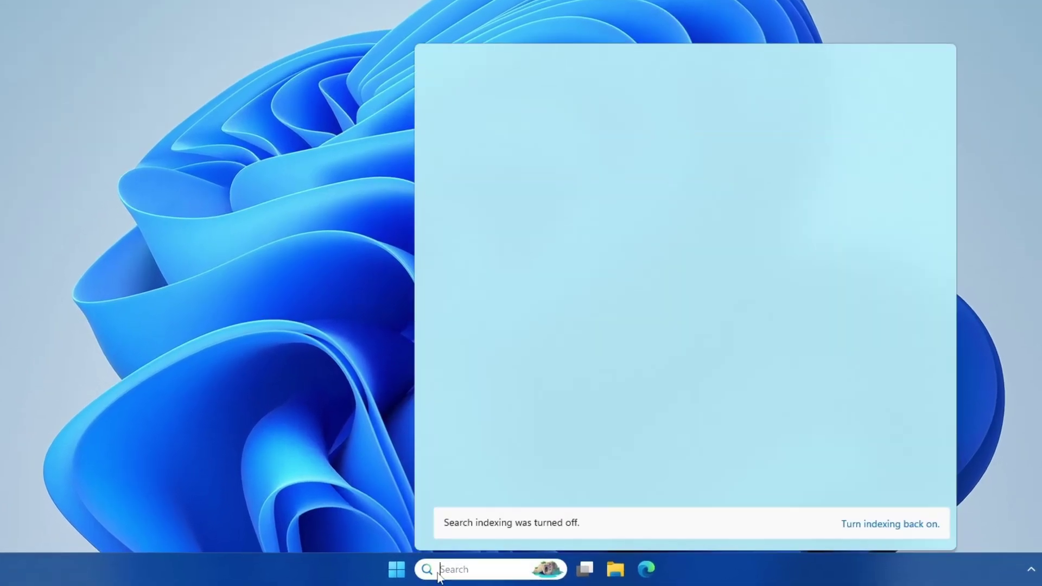
{"action": "type", "text": "control"}
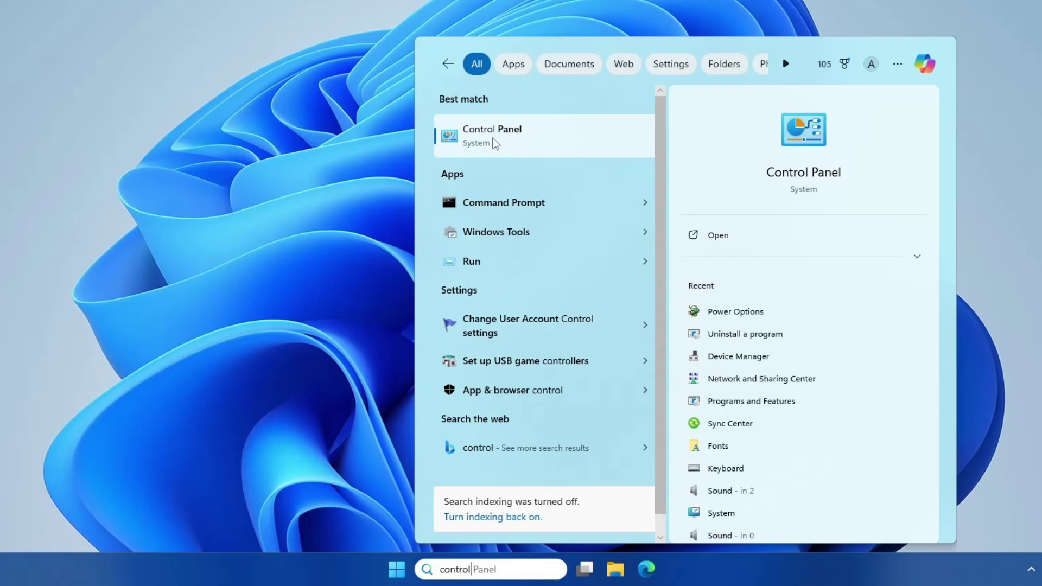
{"action": "left_click", "coordinate": [512, 138]}
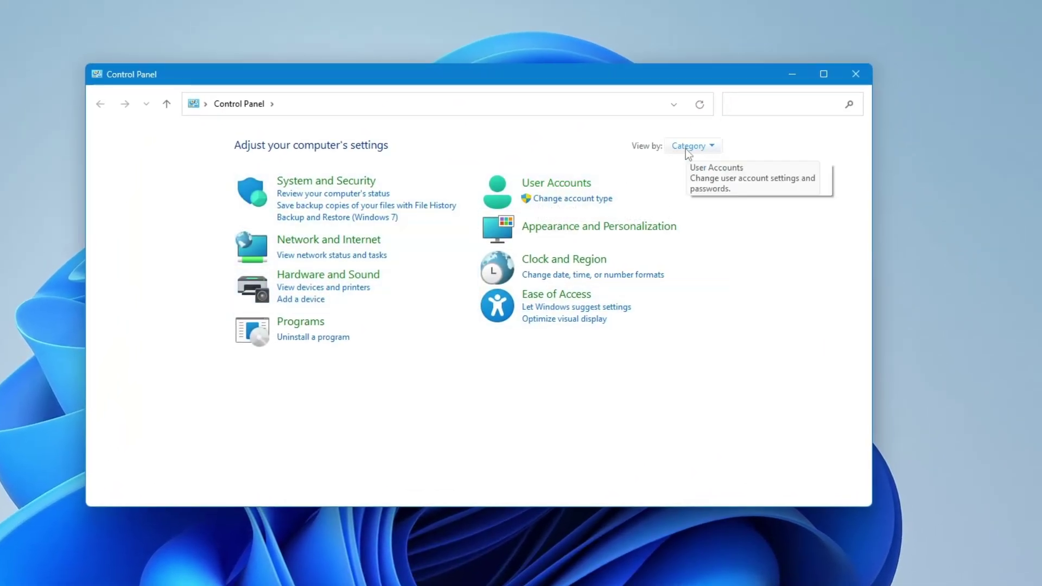
{"action": "left_click", "coordinate": [693, 146]}
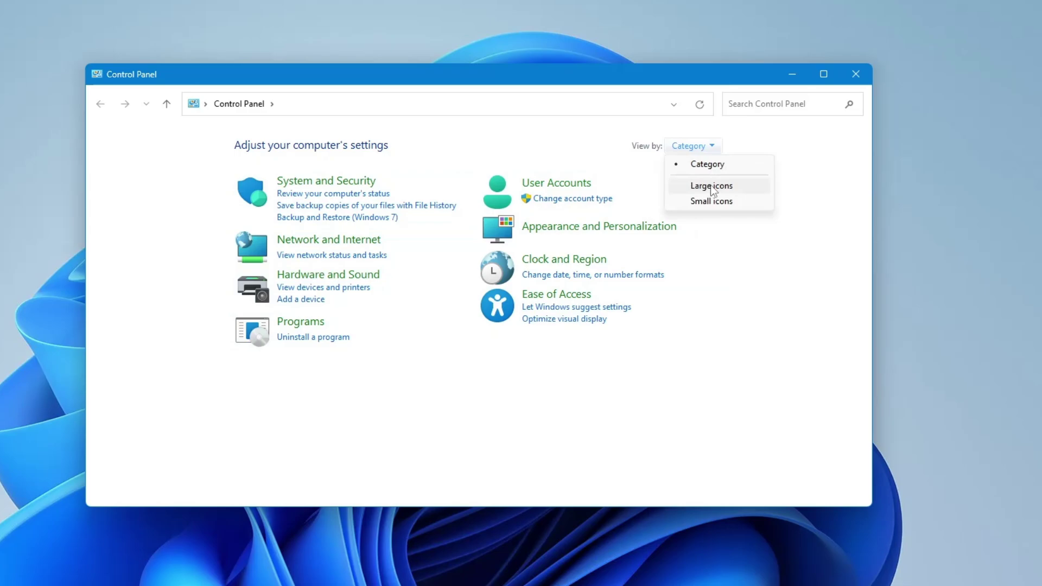
{"action": "left_click", "coordinate": [711, 186]}
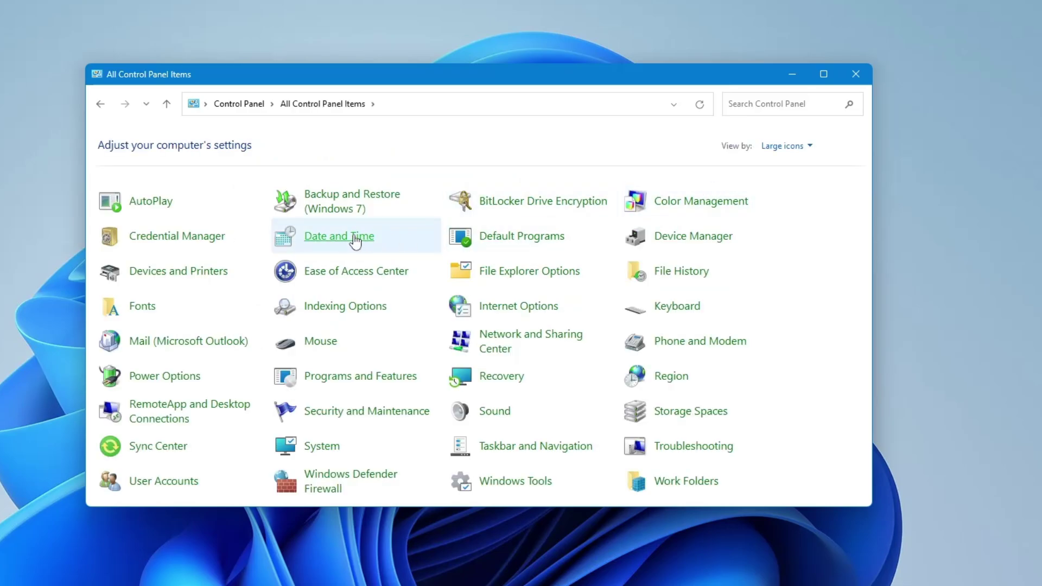
In Power Options' power button settings, uncheck 'Turn on fast startup' and save.
{"action": "left_click", "coordinate": [171, 381]}
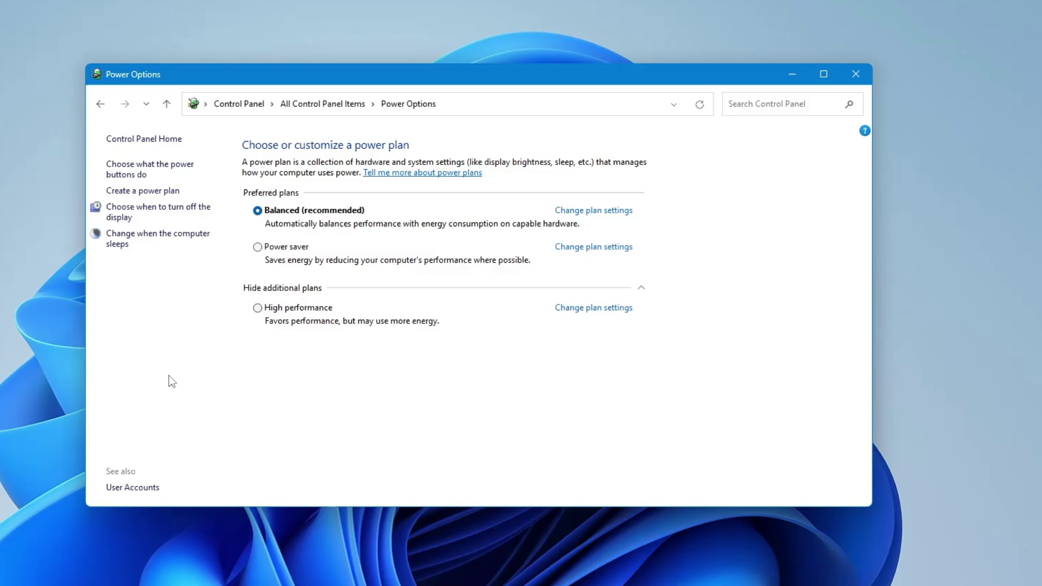
{"action": "left_click", "coordinate": [154, 169]}
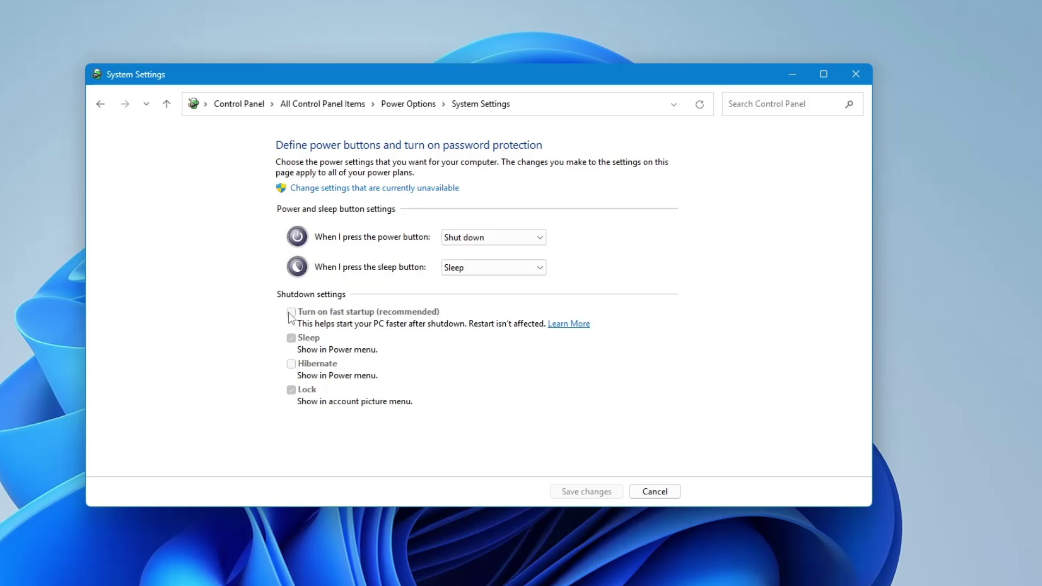
{"action": "left_click", "coordinate": [350, 193]}
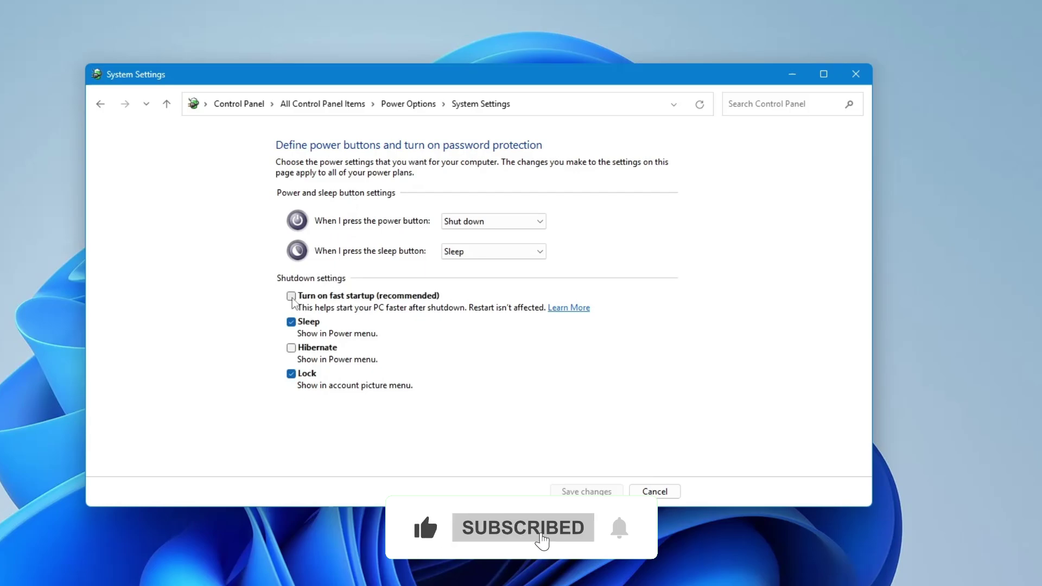
{"action": "left_click", "coordinate": [292, 295]}
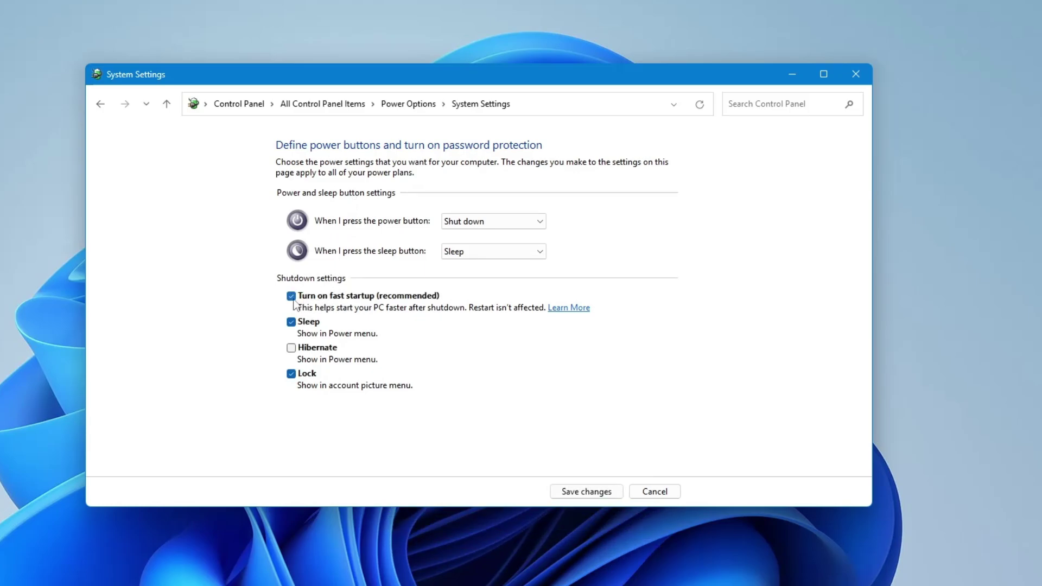
{"action": "left_click", "coordinate": [291, 296]}
{"action": "left_click", "coordinate": [576, 491]}
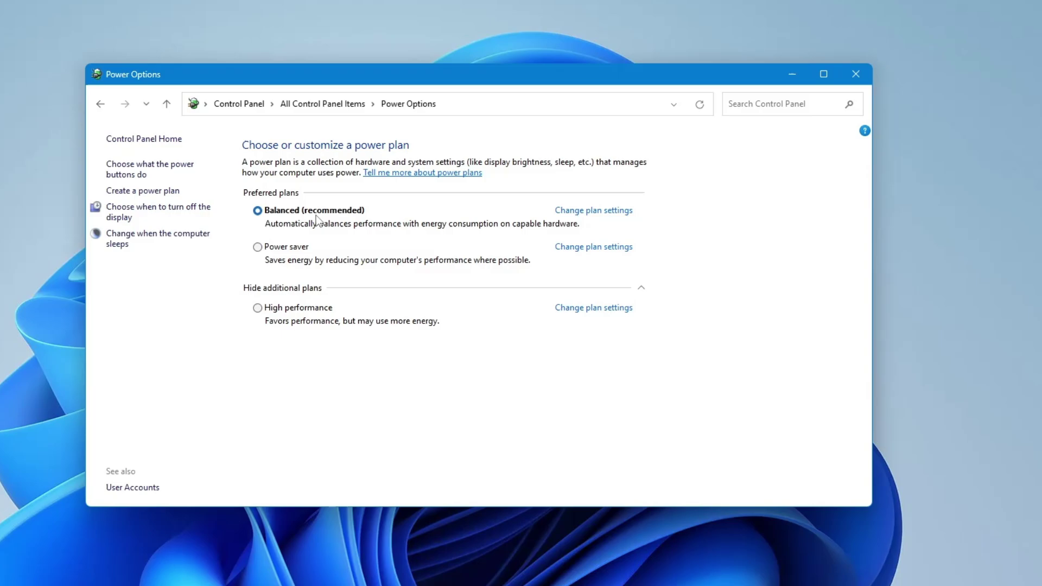
Save Balanced plan timeouts of 5 minutes display-off and 15 minutes sleep, then close Power Options.
{"action": "left_click", "coordinate": [592, 214]}
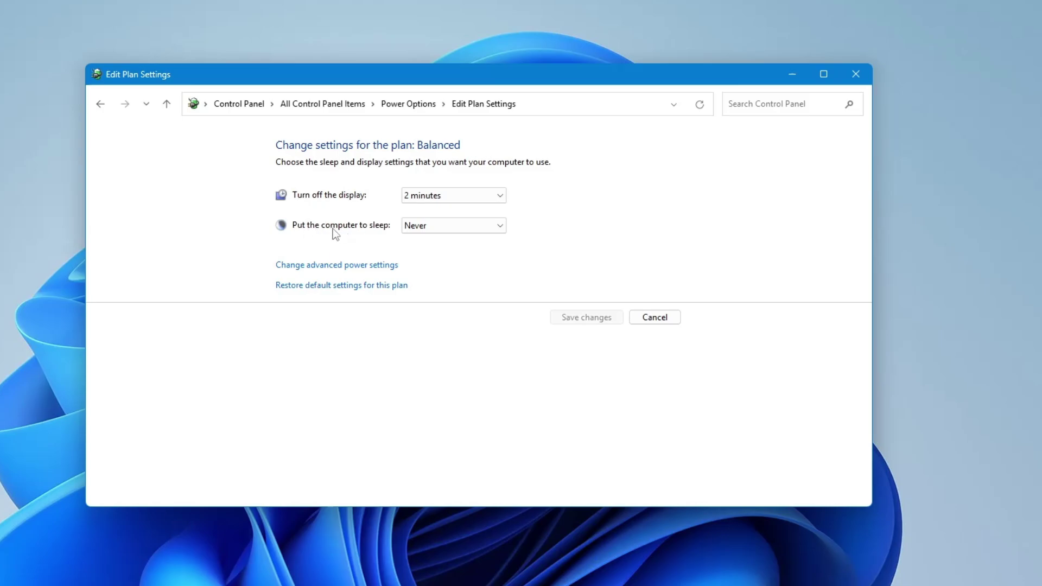
{"action": "left_click", "coordinate": [470, 195]}
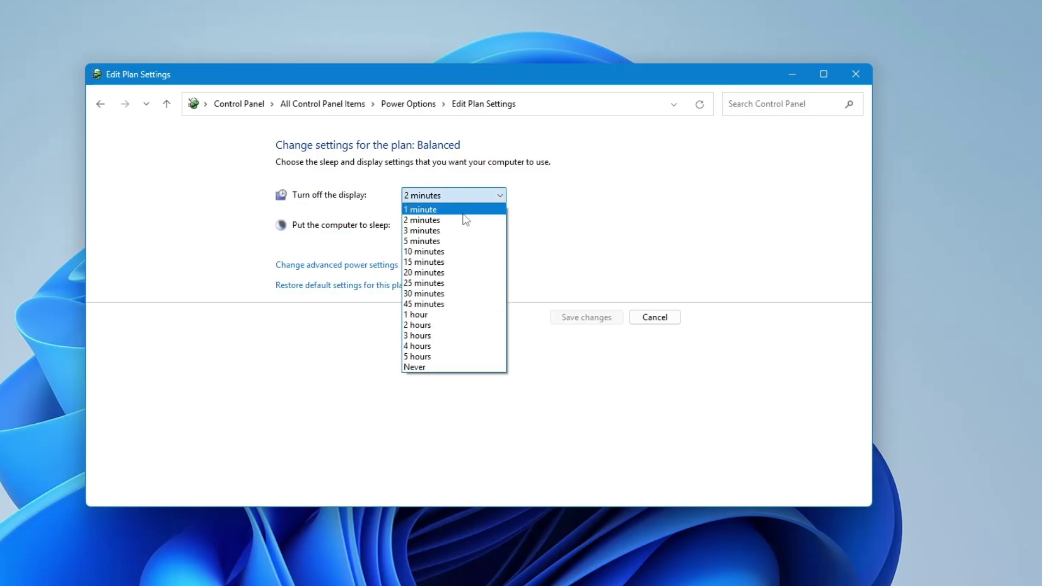
{"action": "left_click", "coordinate": [431, 242]}
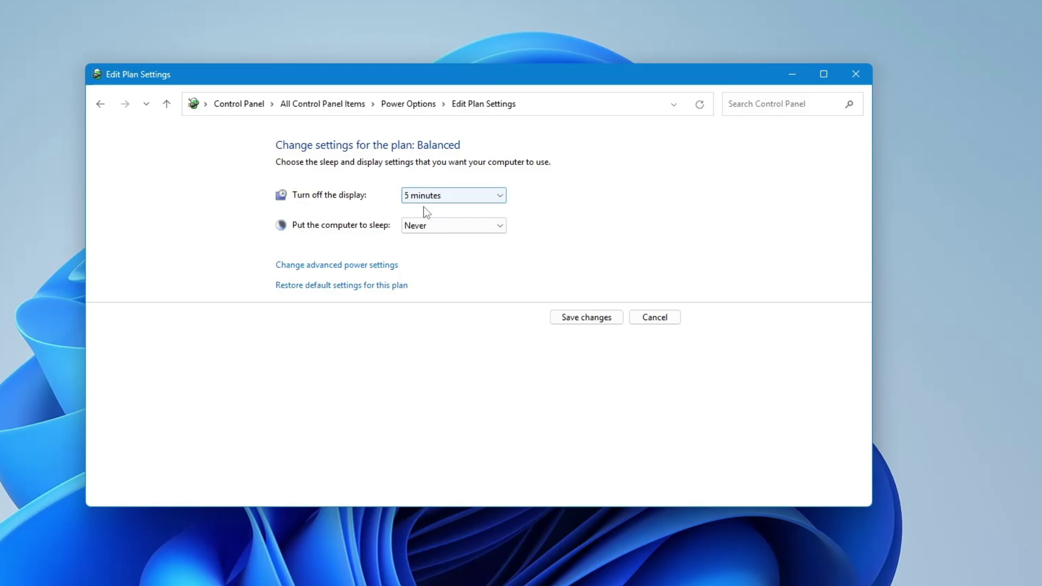
{"action": "left_click", "coordinate": [444, 226]}
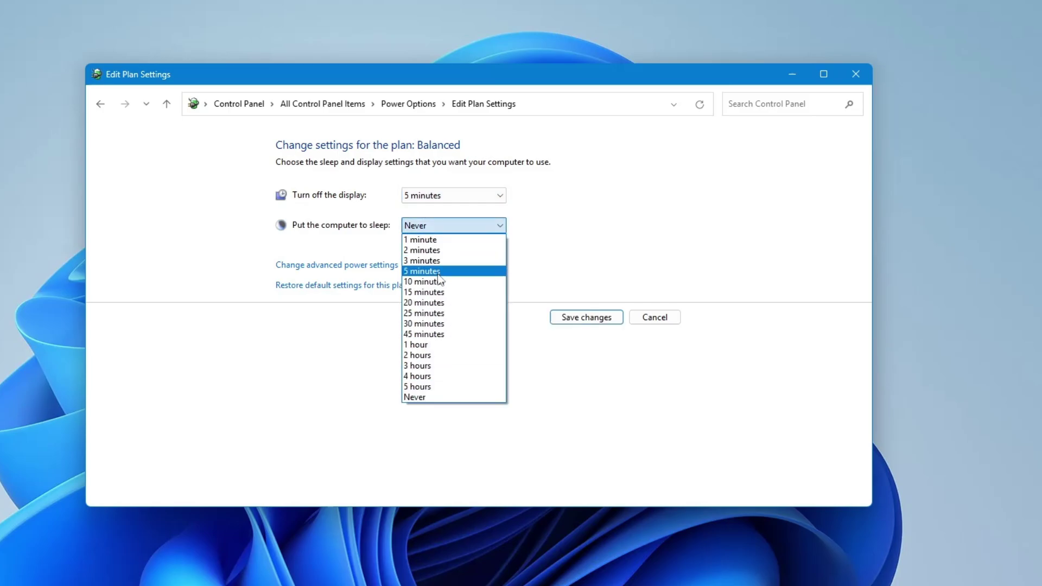
{"action": "left_click", "coordinate": [431, 292]}
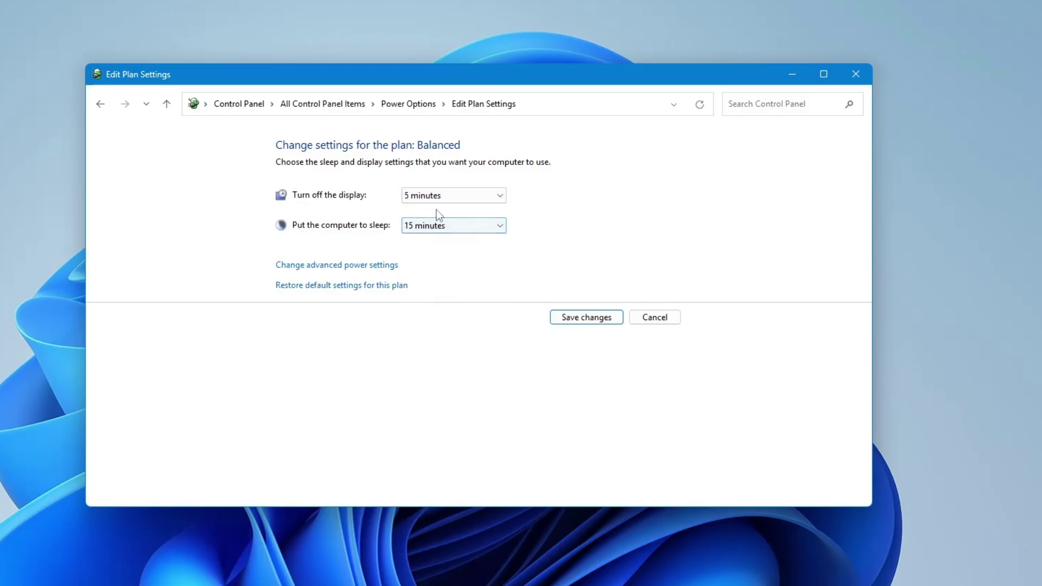
{"action": "left_click", "coordinate": [578, 316]}
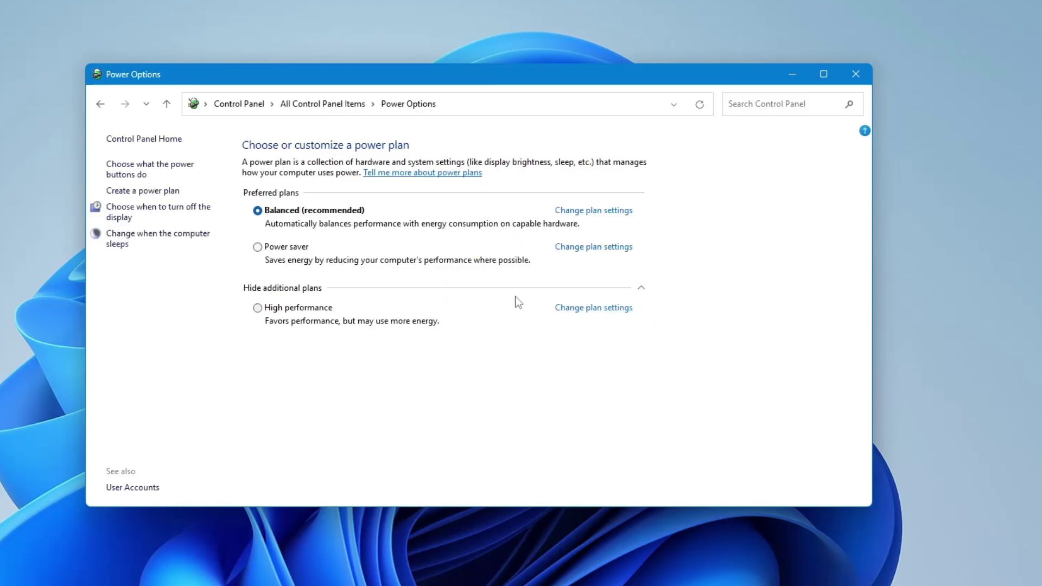
{"action": "left_click", "coordinate": [856, 74]}
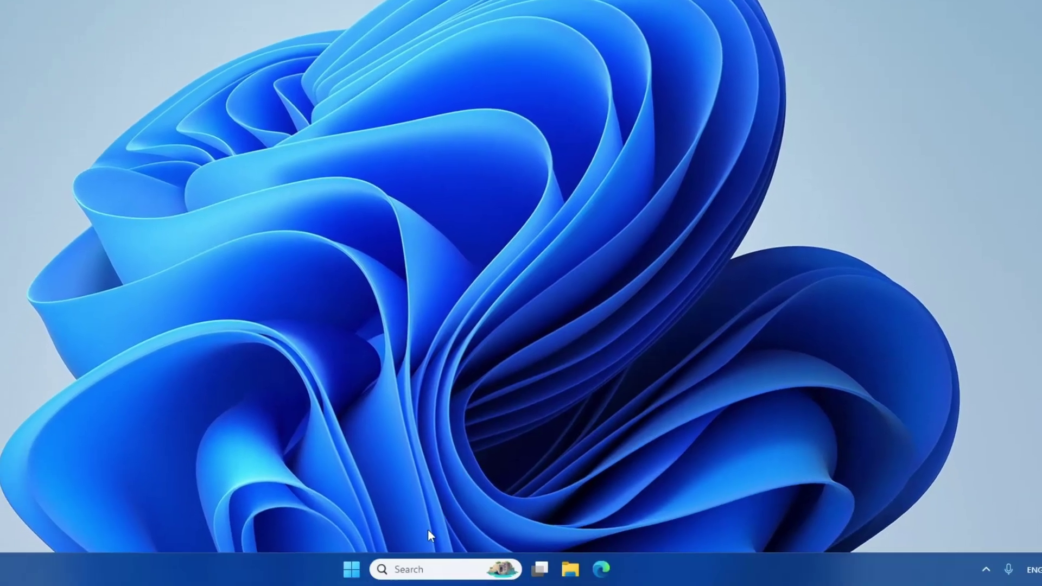
Run sfc /scannow in a Command Prompt started with Run as administrator.
{"action": "left_click", "coordinate": [414, 568]}
{"action": "type", "text": "cmd"}
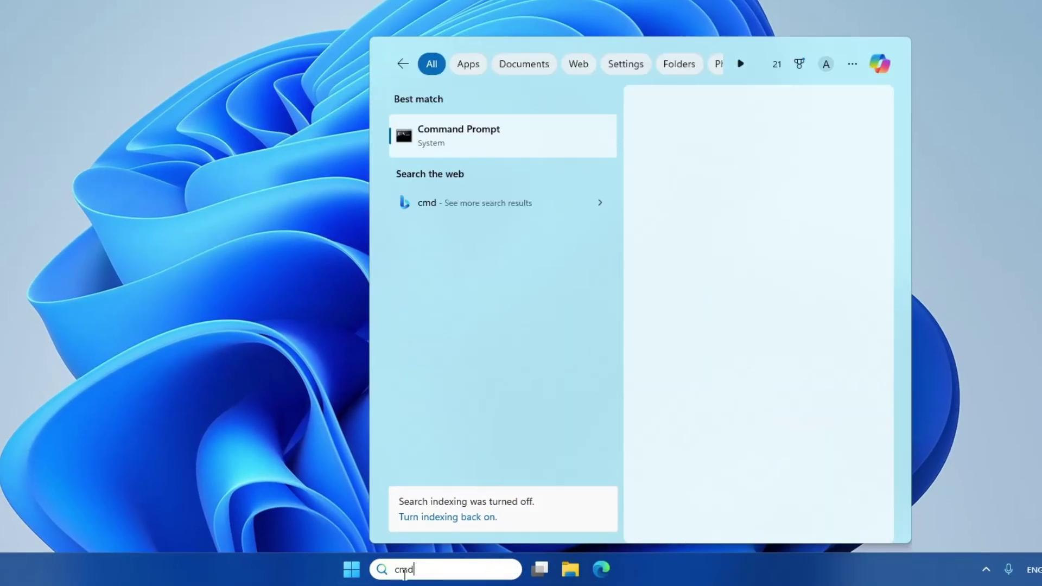
{"action": "right_click", "coordinate": [458, 141]}
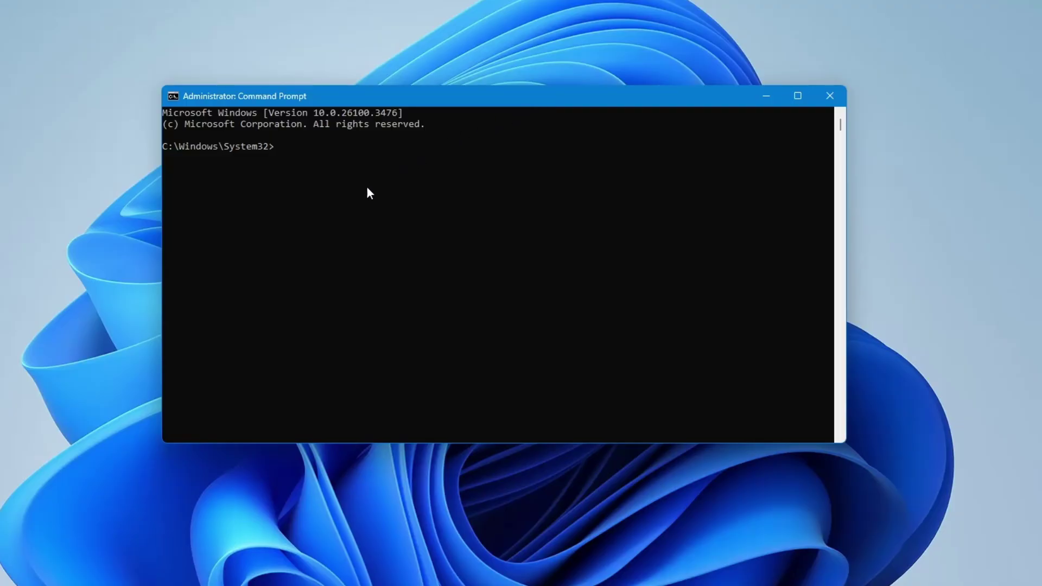
{"action": "type", "text": "sf"}
{"action": "type", "text": "c /scan"}
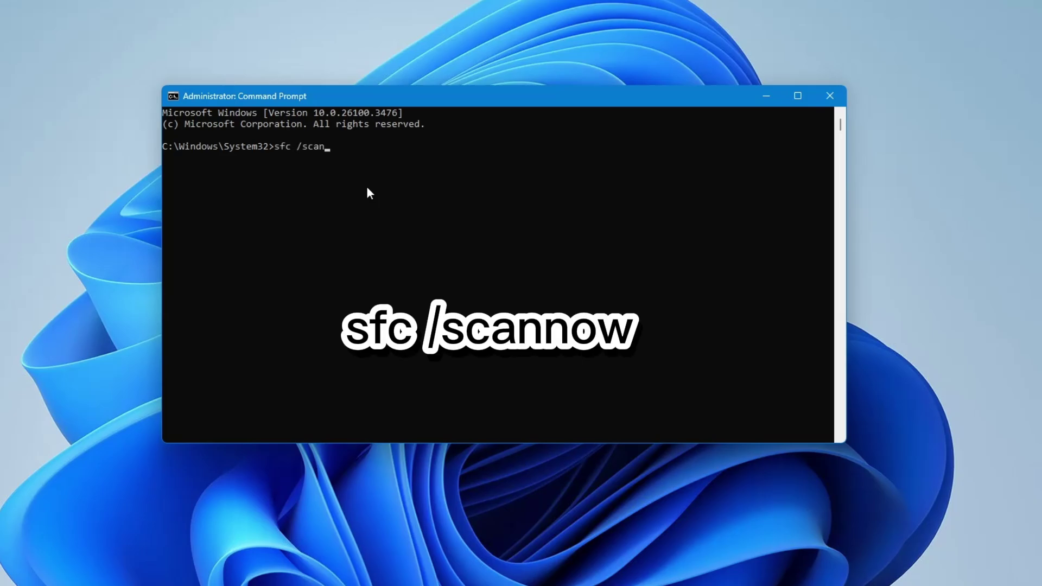
{"action": "type", "text": "now"}
{"action": "key", "text": "Return"}
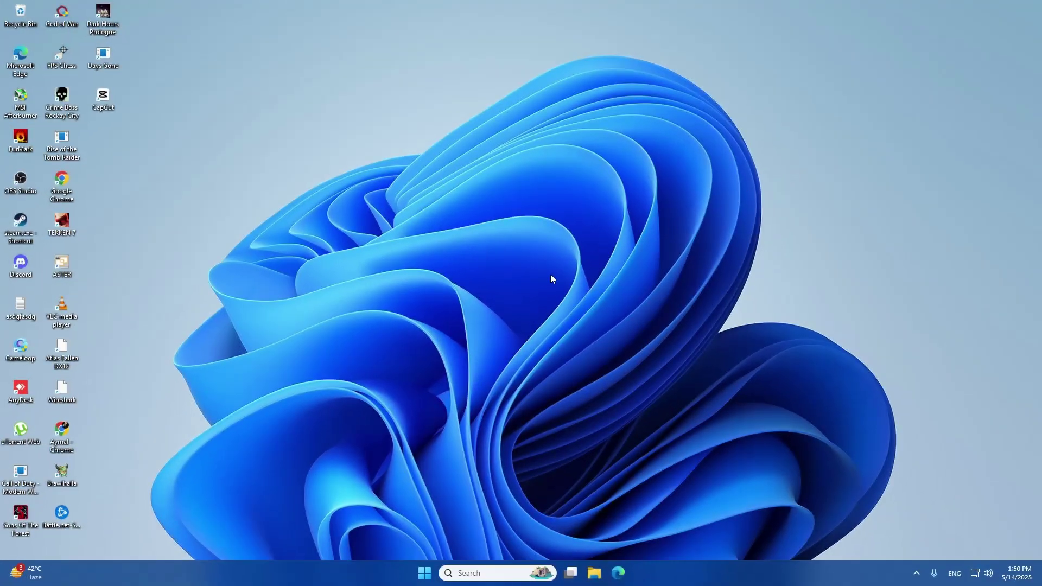
Choose Restart from the Start menu's Power button.
{"action": "left_click", "coordinate": [424, 573]}
{"action": "left_click", "coordinate": [655, 536]}
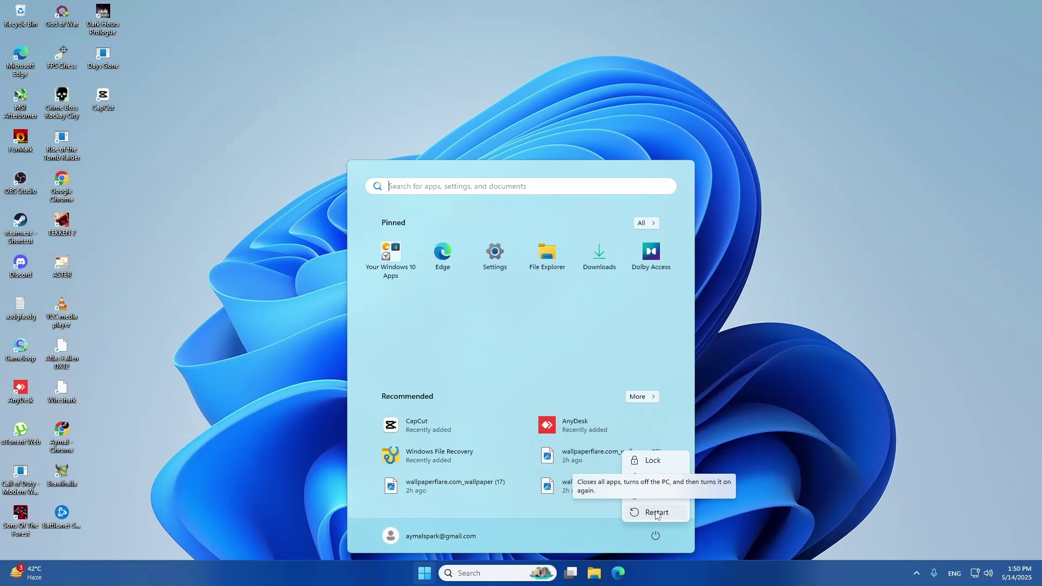
{"action": "left_click", "coordinate": [743, 361]}
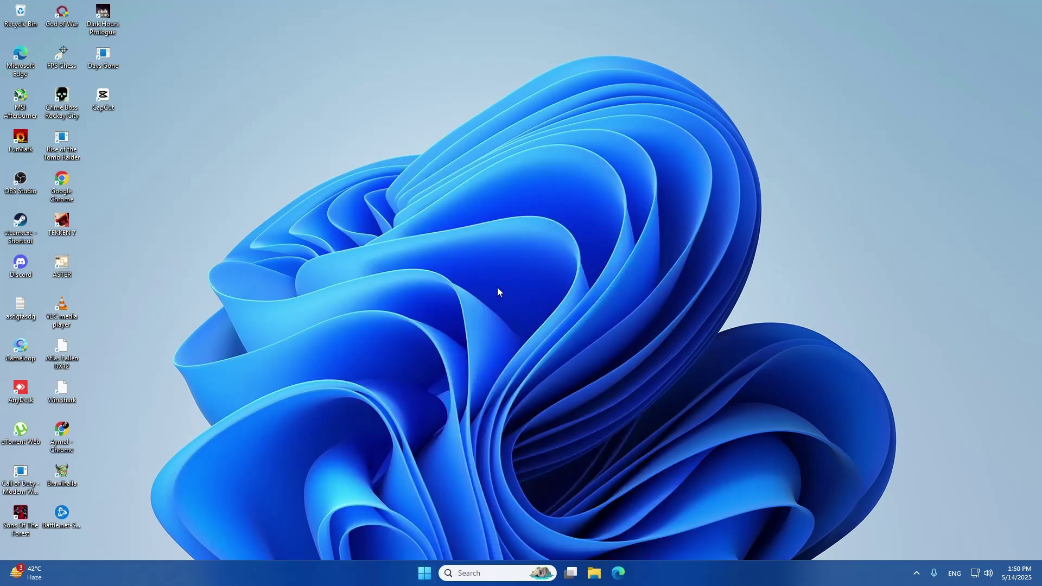